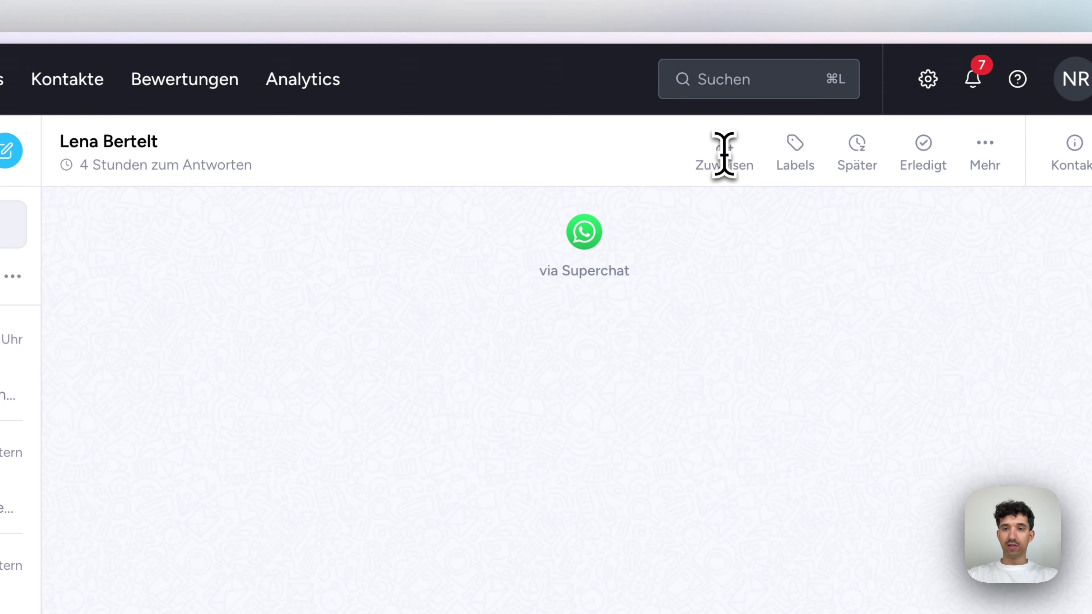
Assign the open WhatsApp conversation to your own user account
left_click(739, 161)
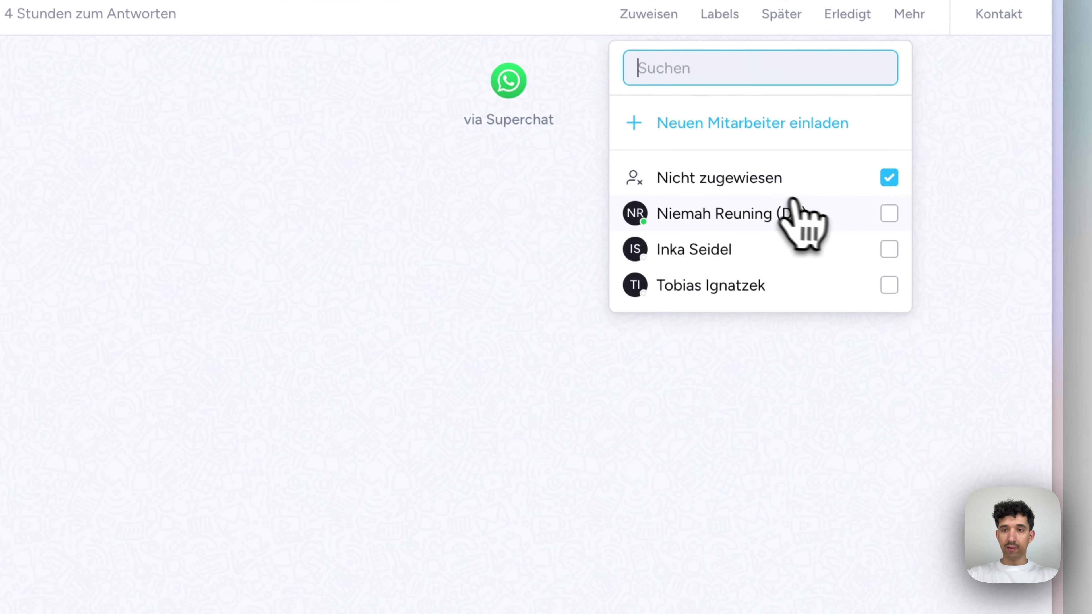
left_click(922, 372)
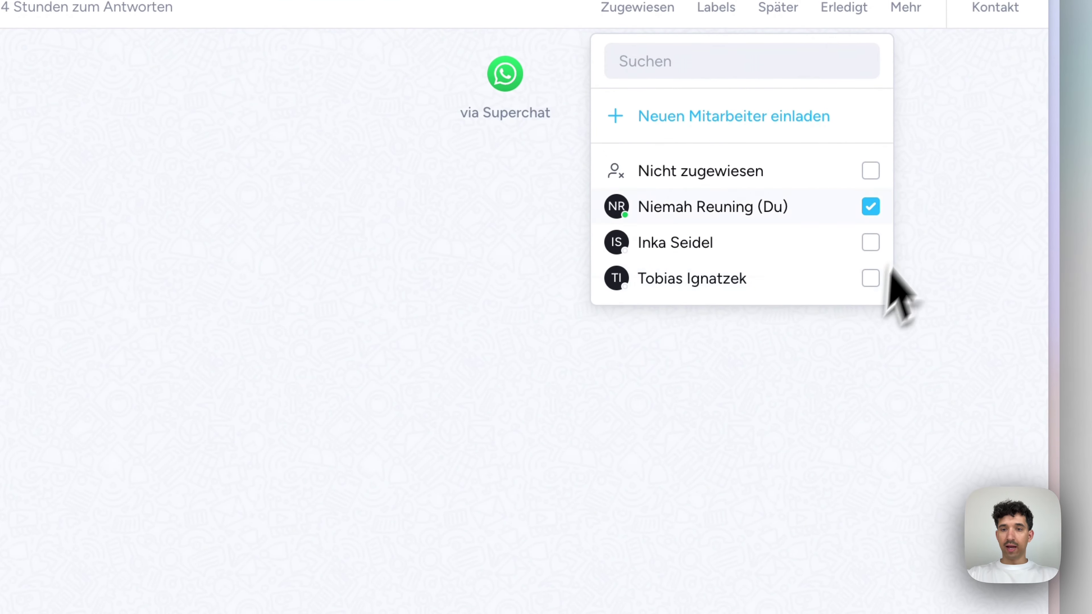
left_click(783, 352)
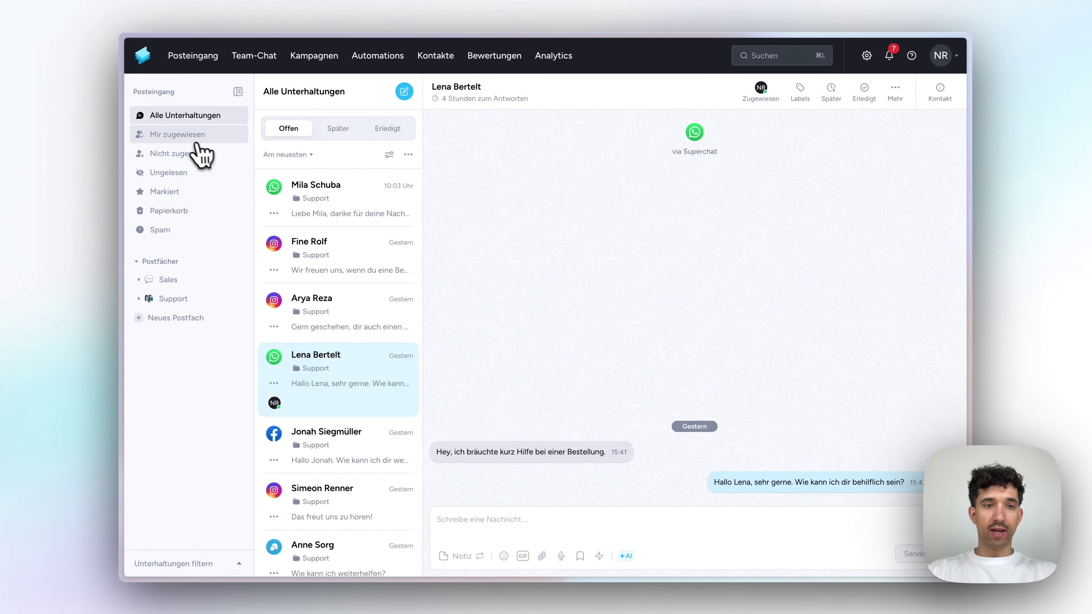
View only the conversations assigned to you and return to the list of all conversations
left_click(191, 147)
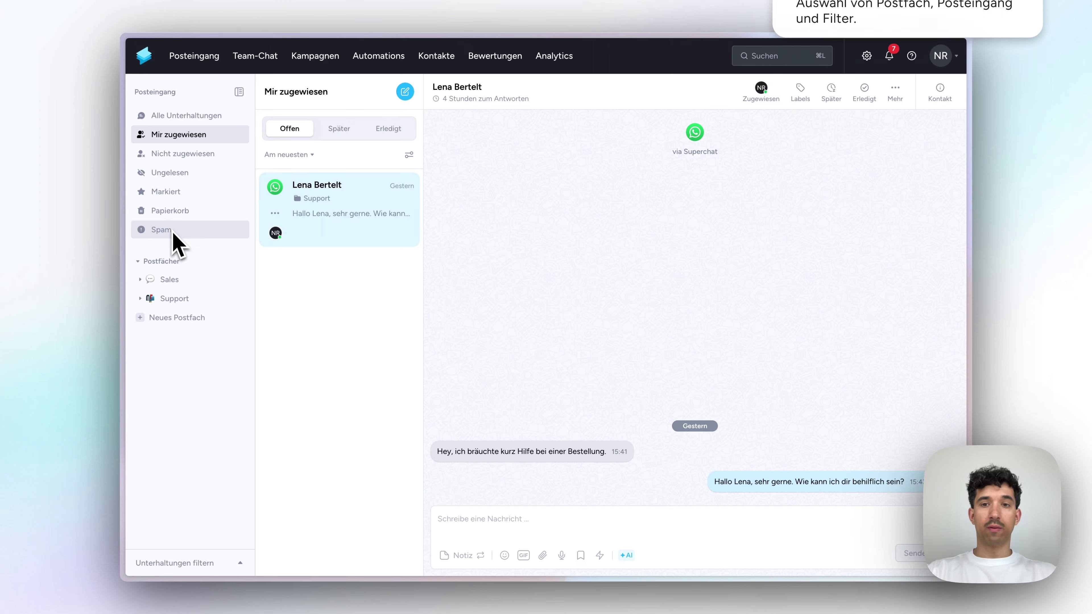
left_click(203, 113)
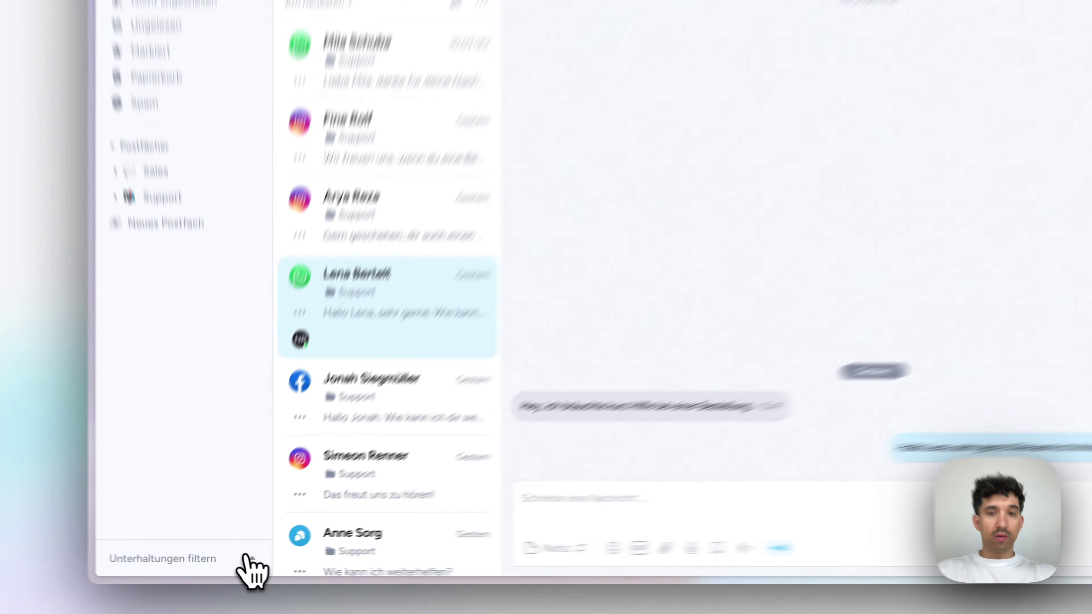
Check the available conversation filters and the additional actions offered for the open chat
left_click(236, 564)
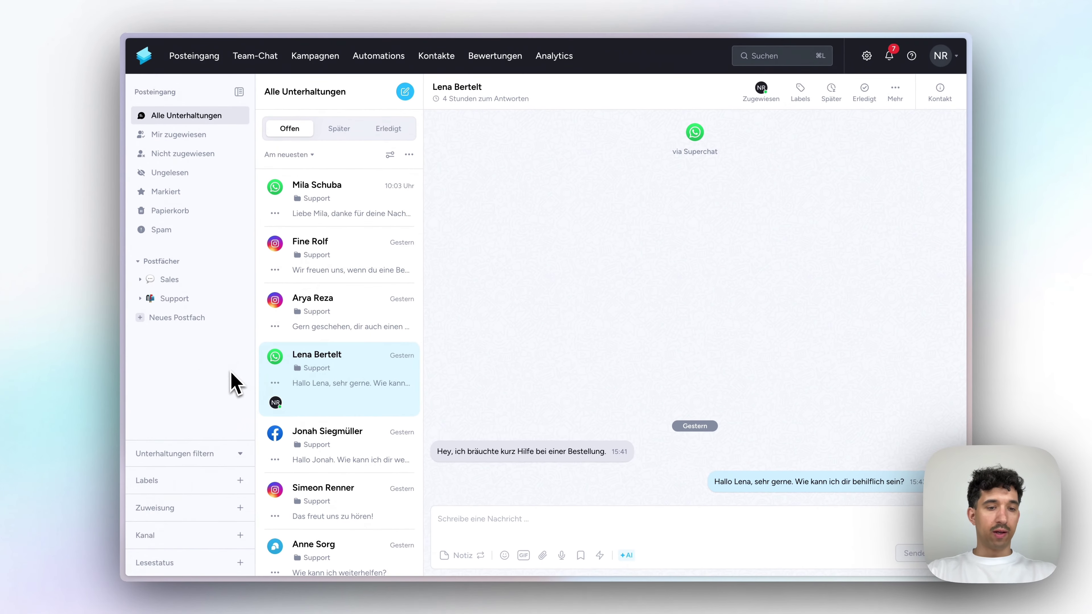
left_click(239, 454)
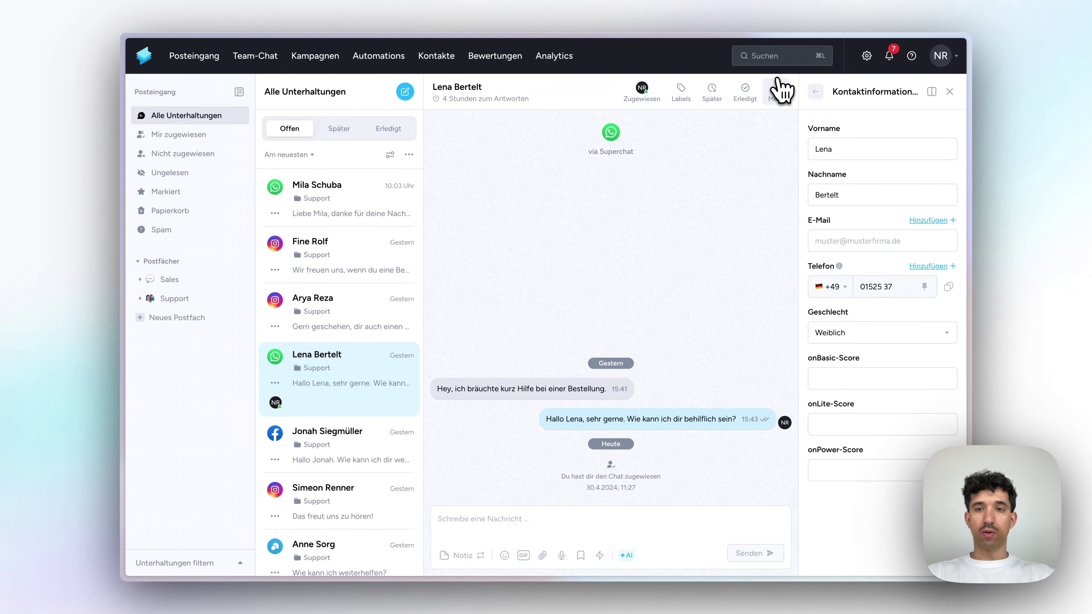
left_click(779, 86)
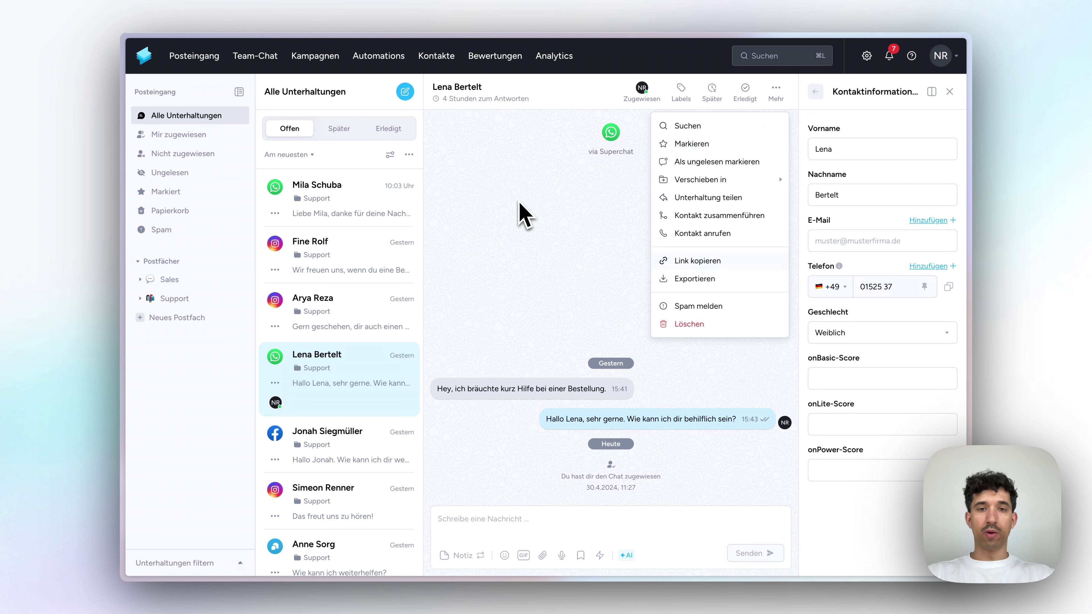
Send the message "Ich bräuchte dazu noch deine Bestellnummer." in the open chat
left_click(519, 526)
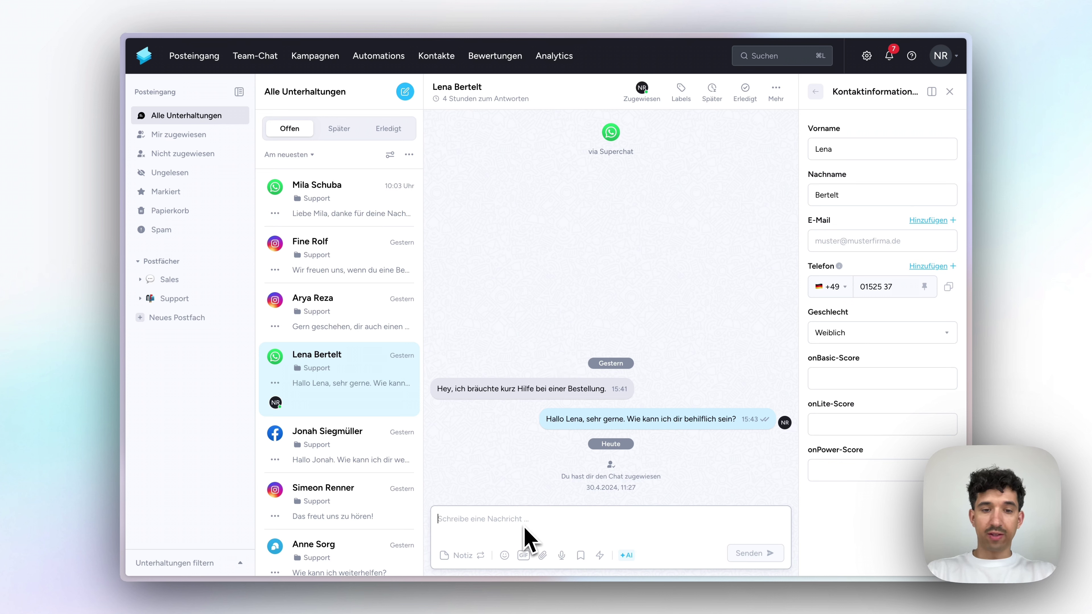
type("Ic b")
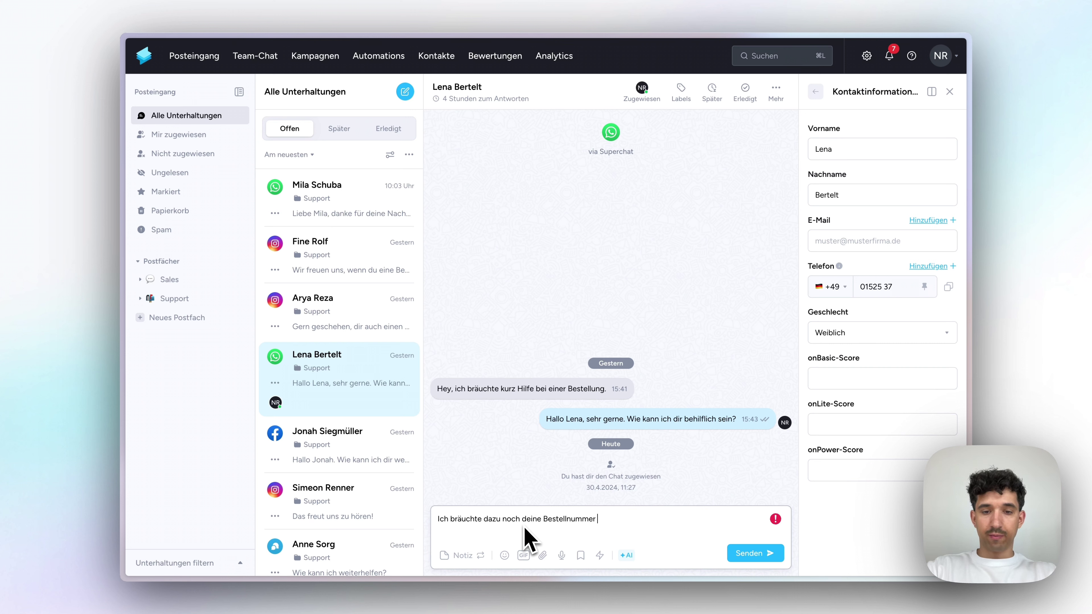
key("Return")
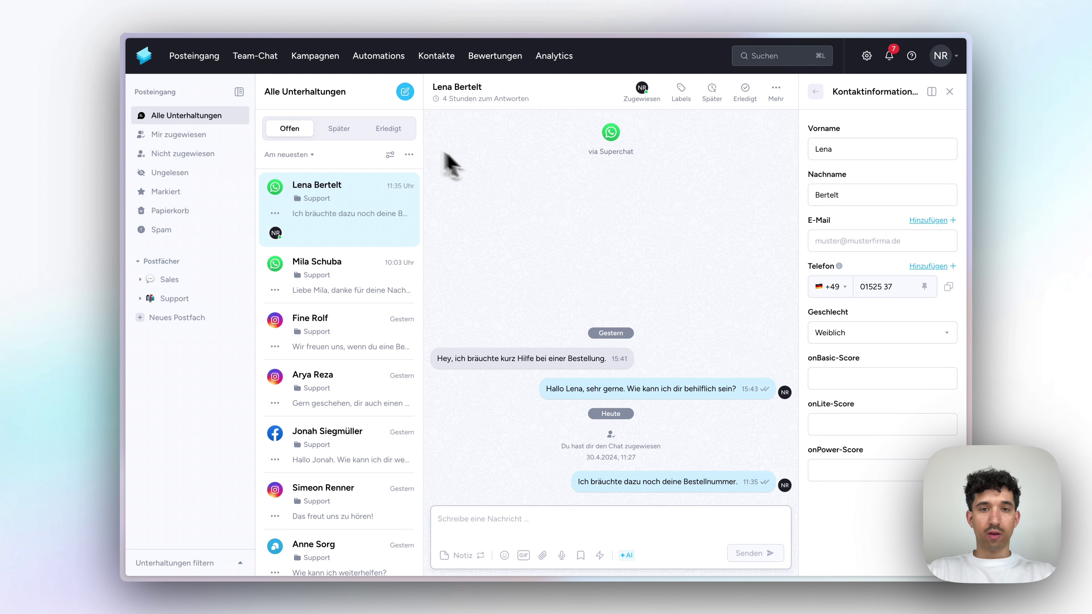
Send a thumbs-up emoji as a separate message in the open chat
left_click(505, 555)
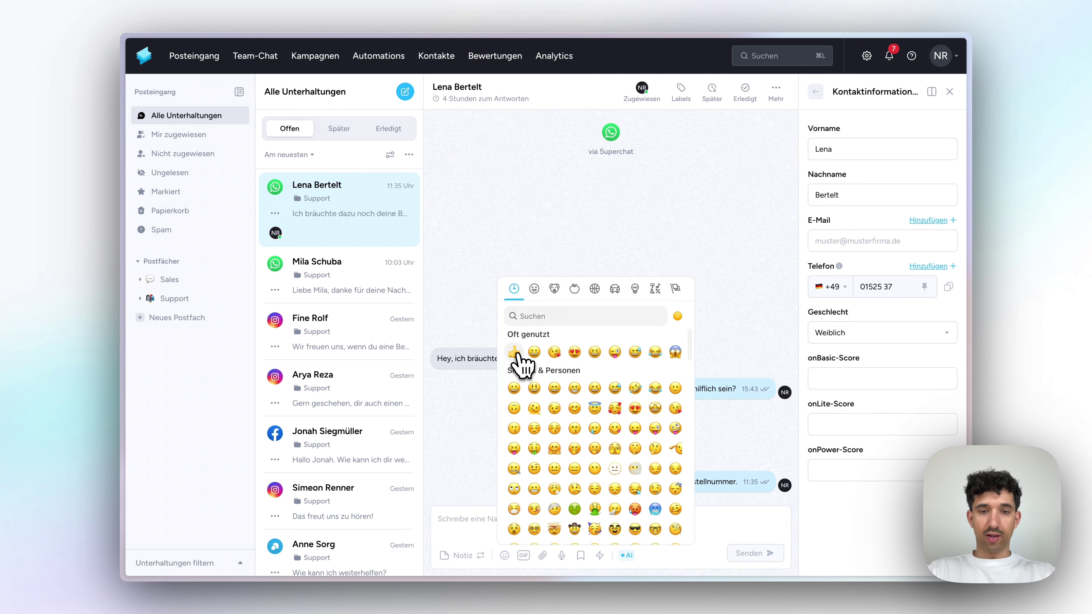
left_click(515, 353)
left_click(756, 554)
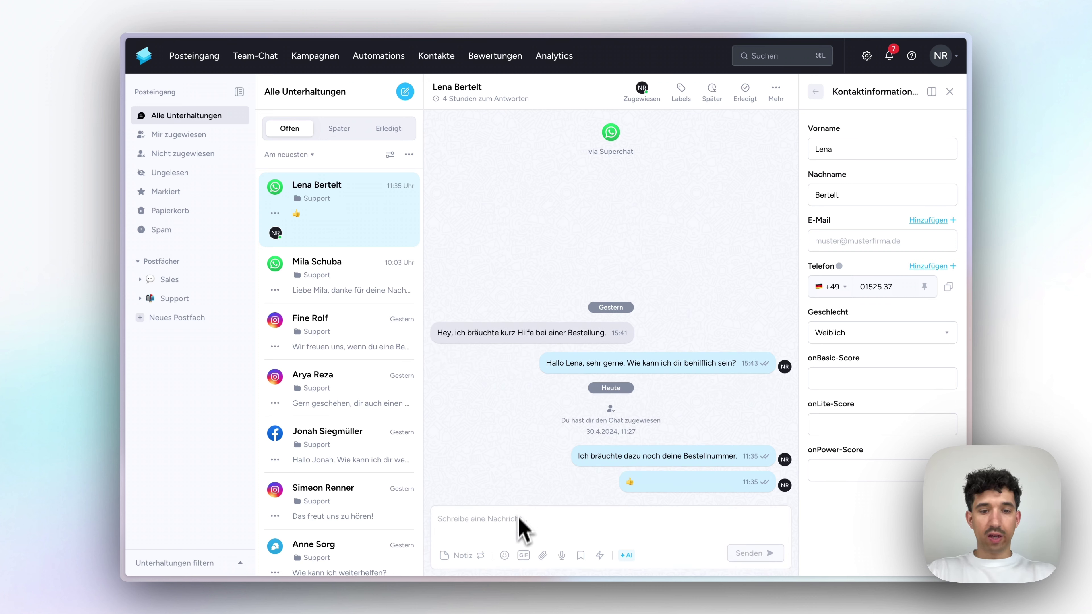
Look at the GIF library and the attachment and voice message options for the reply
left_click(524, 555)
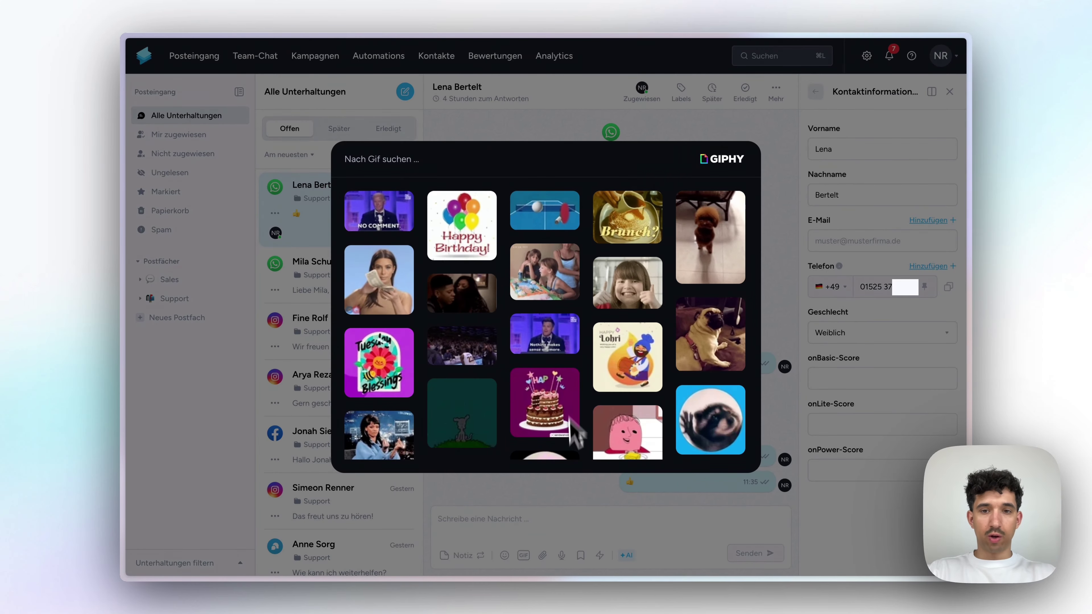
left_click(585, 541)
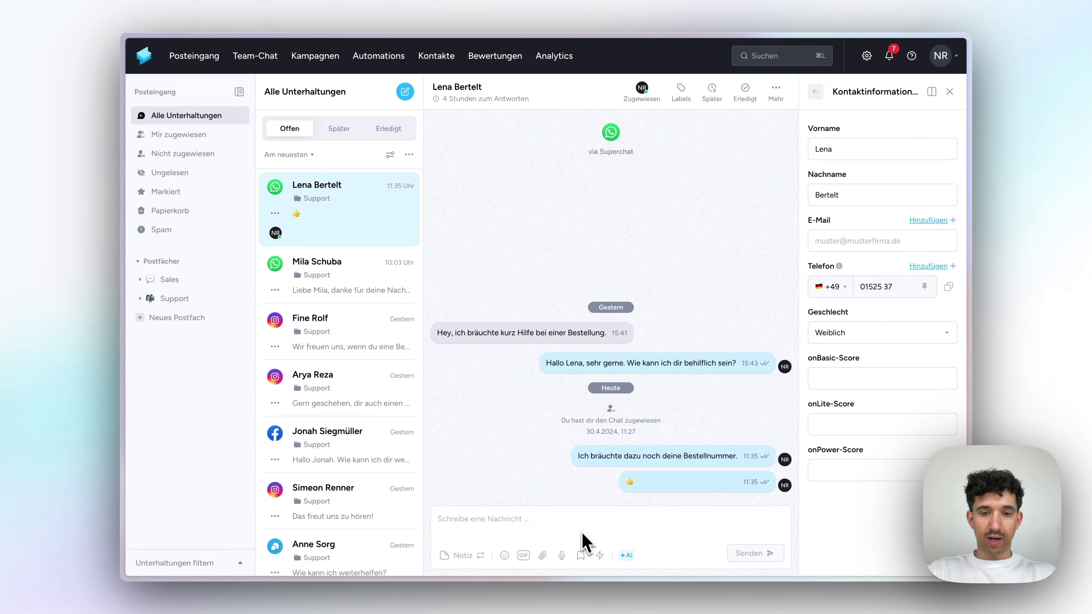
left_click(543, 559)
left_click(561, 559)
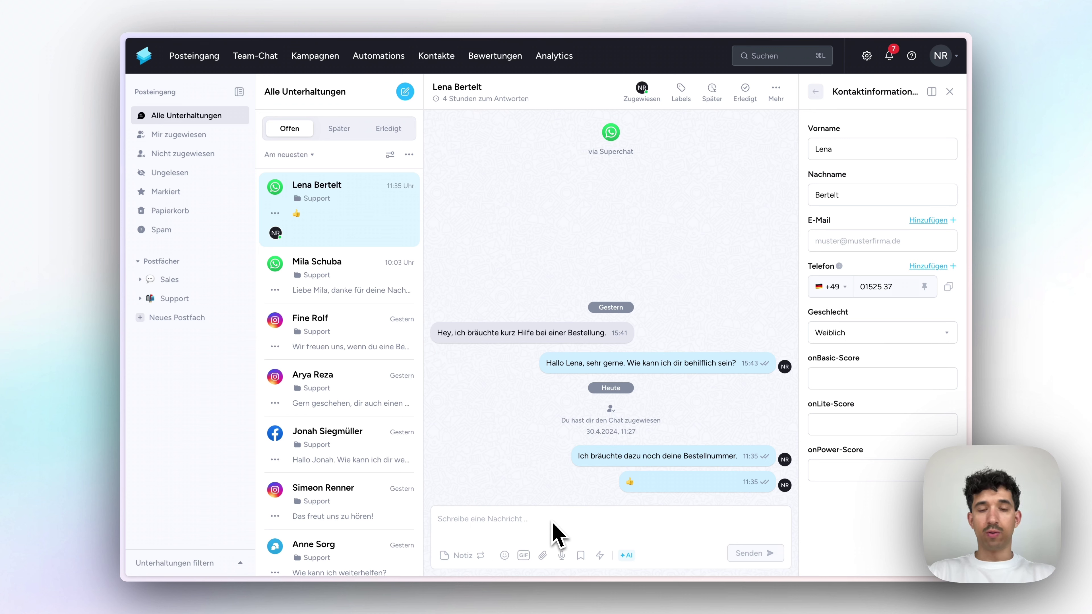
left_click(570, 565)
Insert the Supportformular template from the WhatsApp Vorlagen folder into the reply and send it
left_click(580, 556)
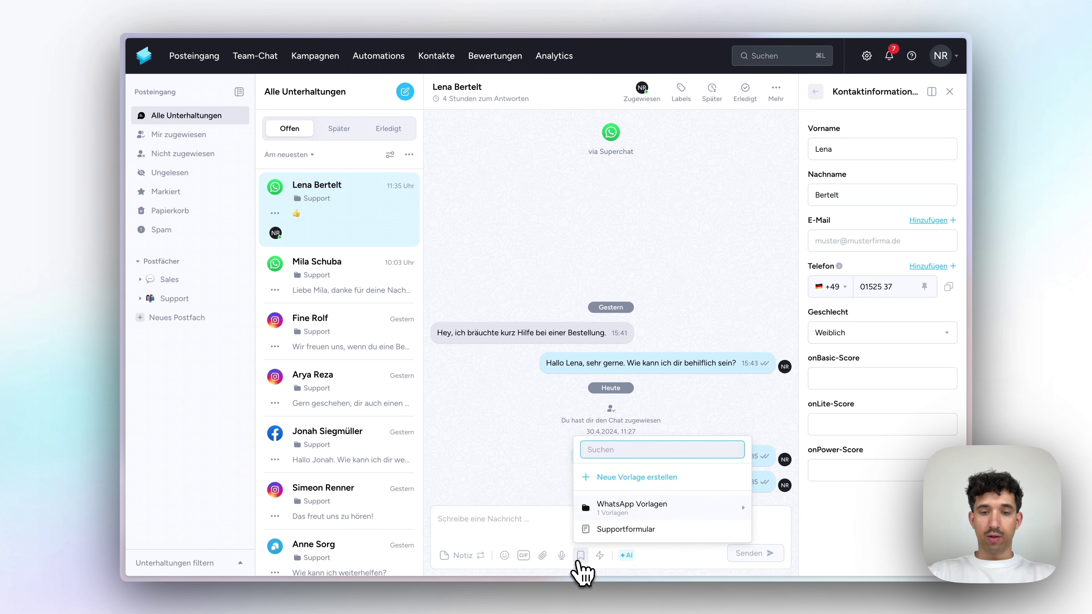
left_click(625, 510)
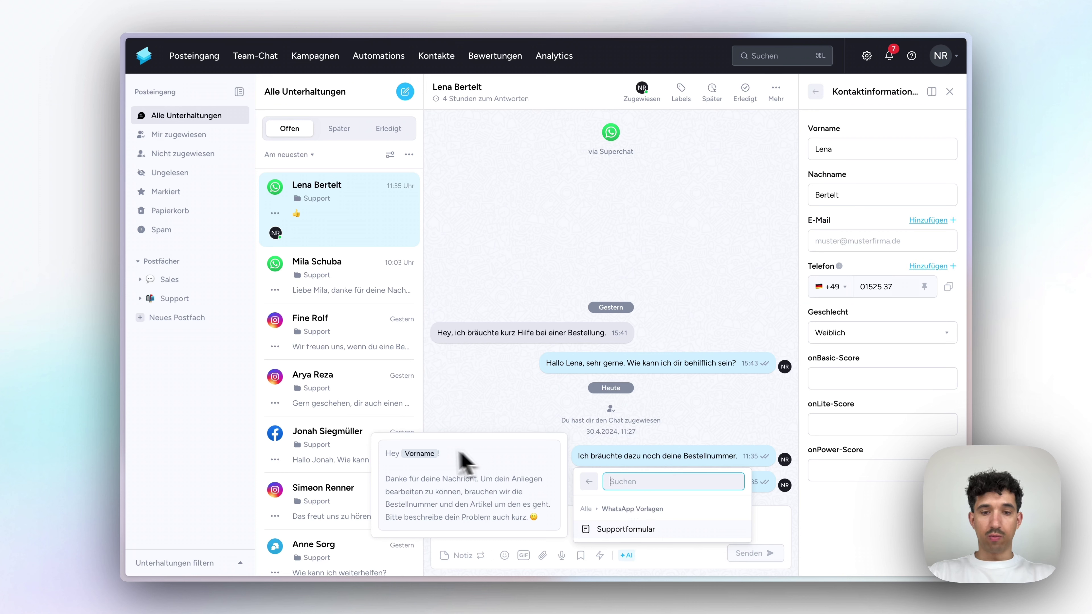
left_click(466, 475)
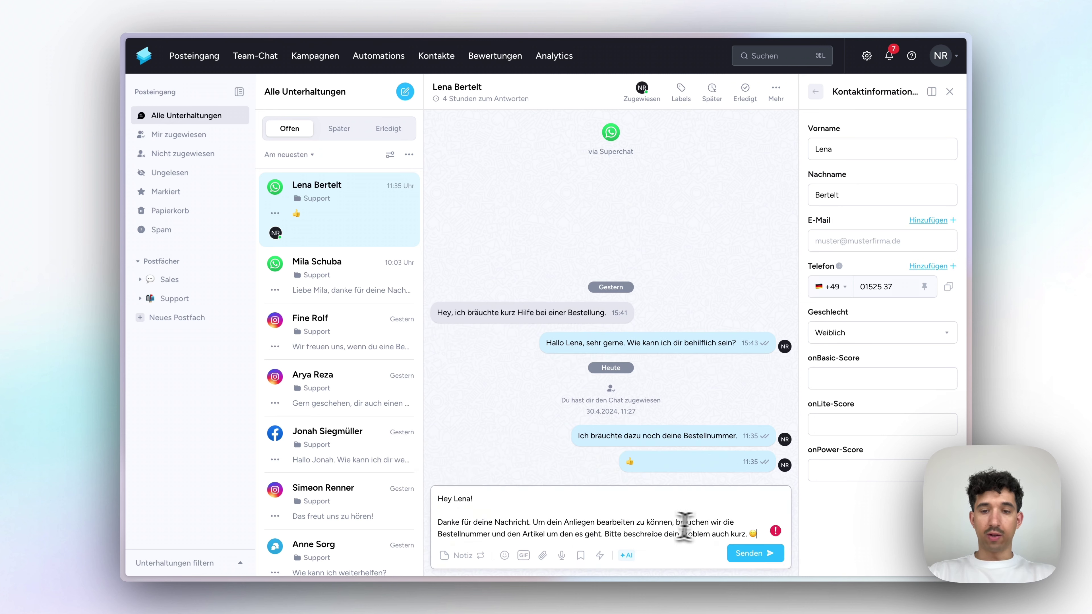
left_click(760, 555)
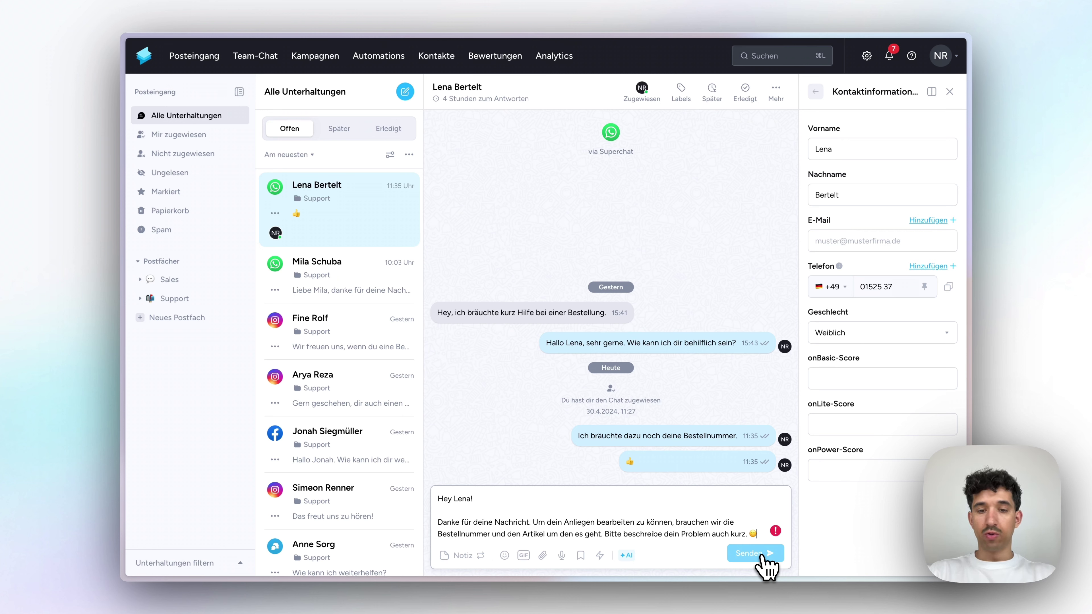
left_click(761, 555)
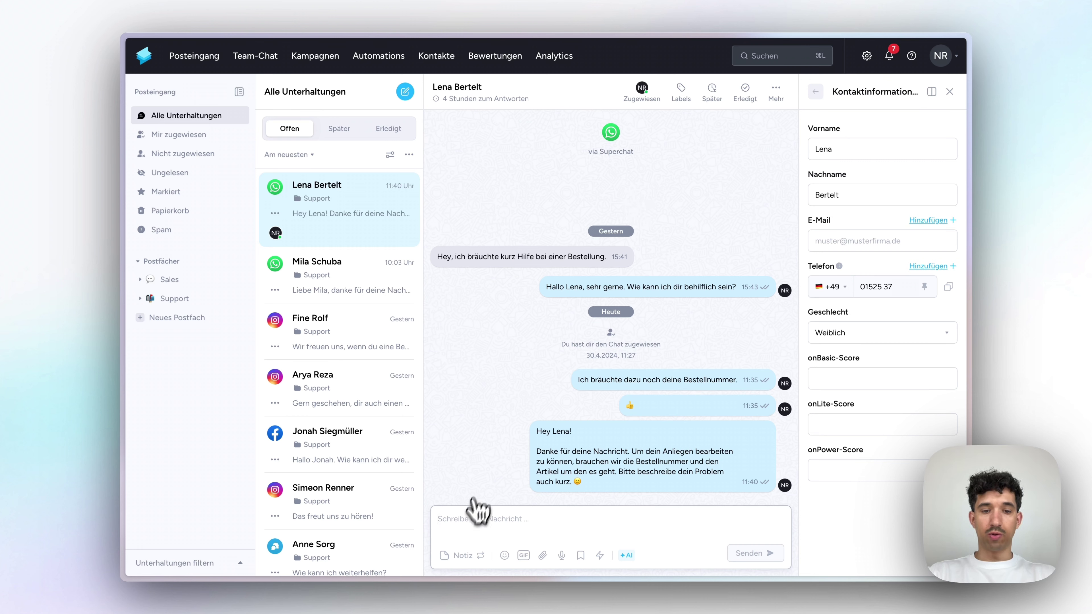
Post an internal note in the chat mentioning the last-listed colleague with the text "könntest du dir das bitte einmal angucken"
left_click(462, 556)
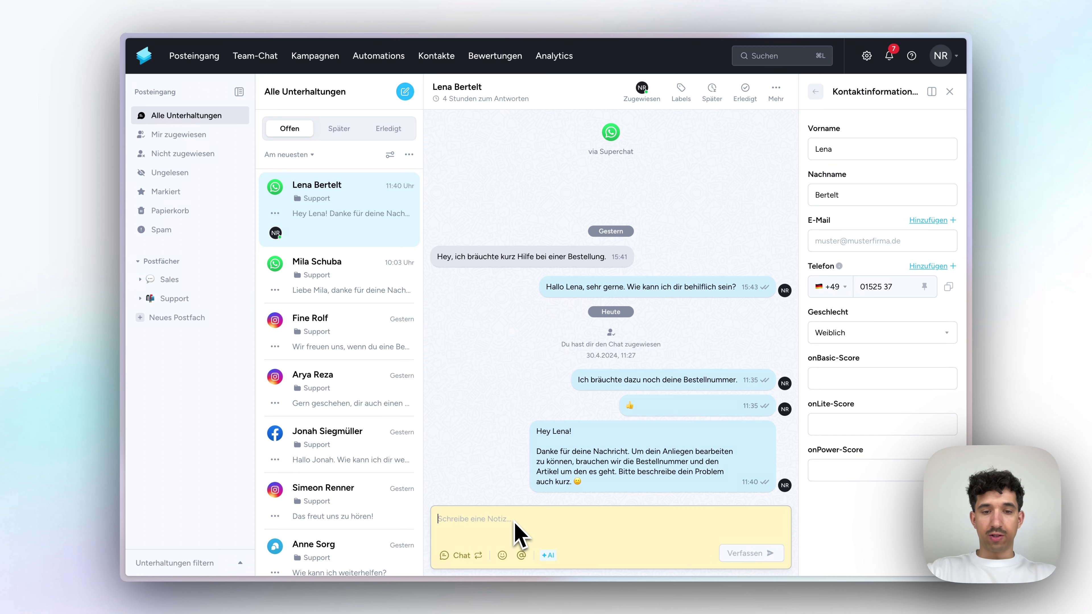
type("@")
left_click(466, 461)
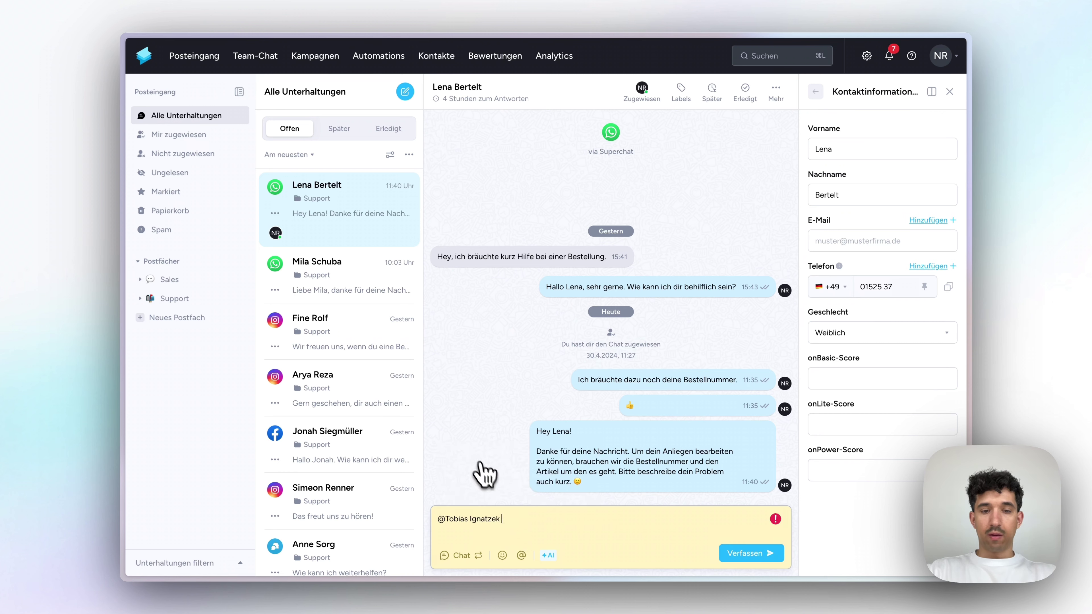
type("könnt")
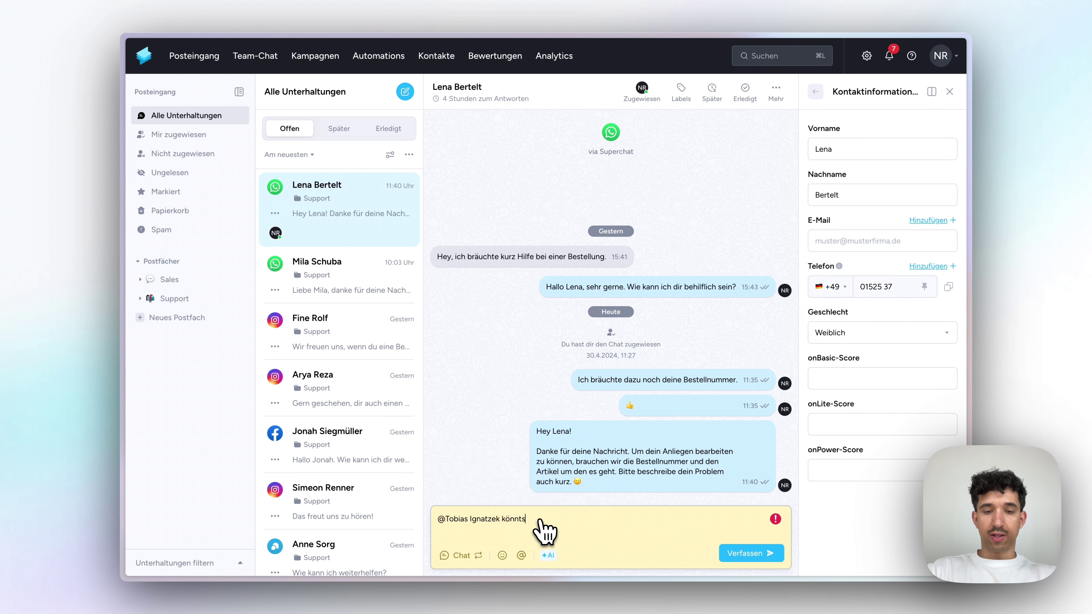
type("est du dir ")
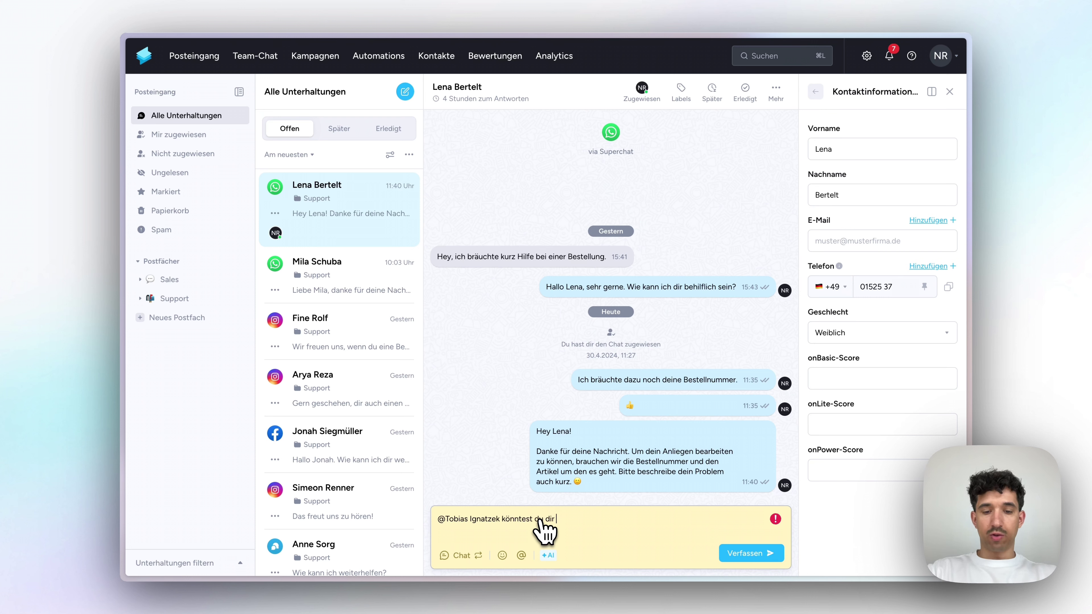
type("das bitte einmal a")
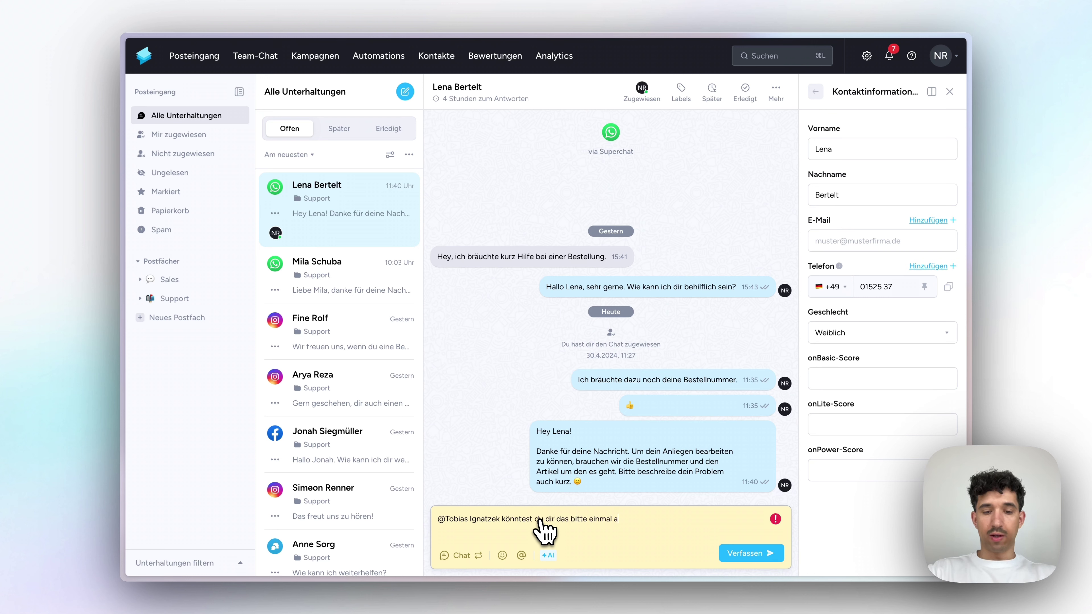
key("Return")
Go back to the Kontaktinfo overview and check the contact list choices for this contact
left_click(817, 92)
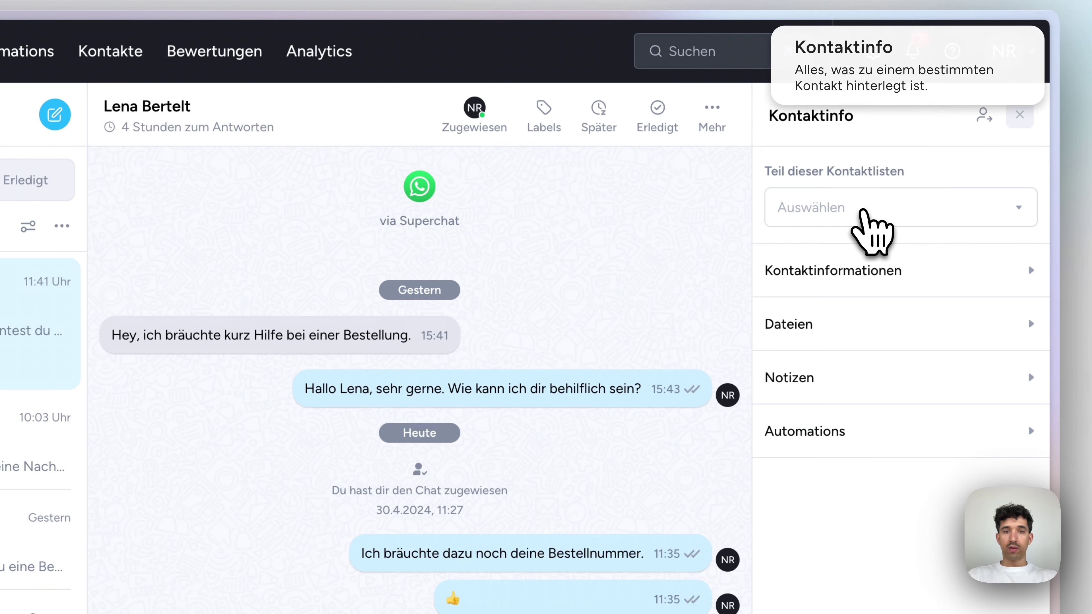
left_click(838, 207)
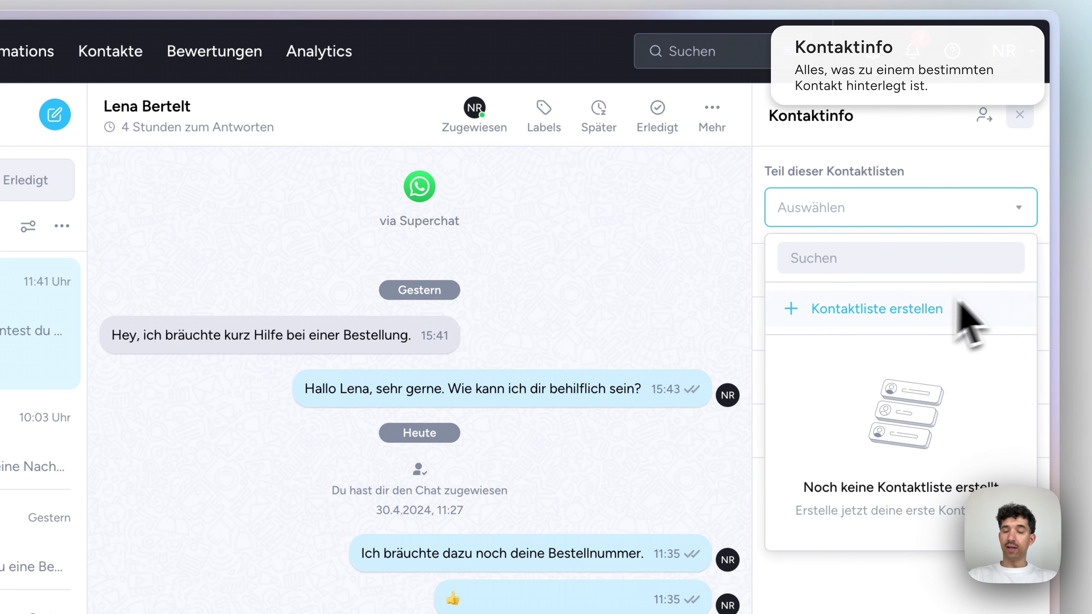
left_click(935, 215)
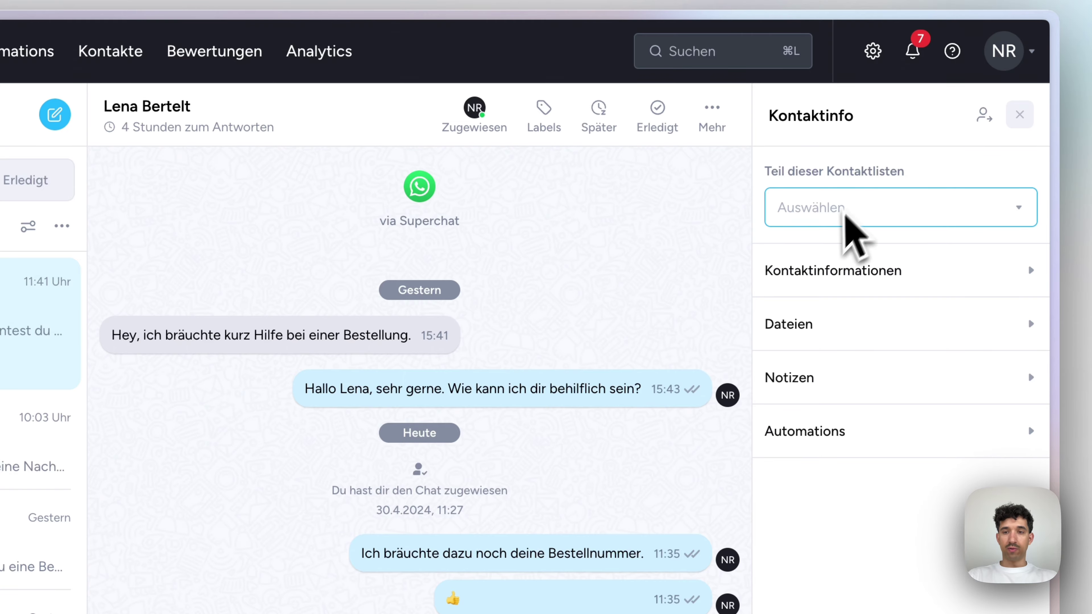
View the form for creating a new contact list, close it without creating one and return to the inbox
left_click(860, 213)
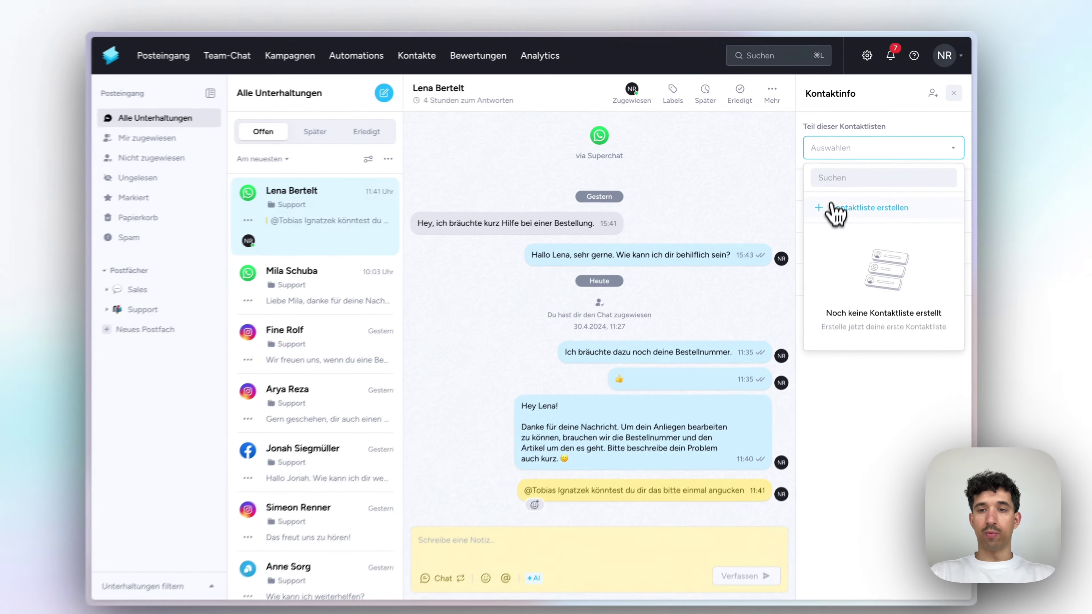
left_click(835, 213)
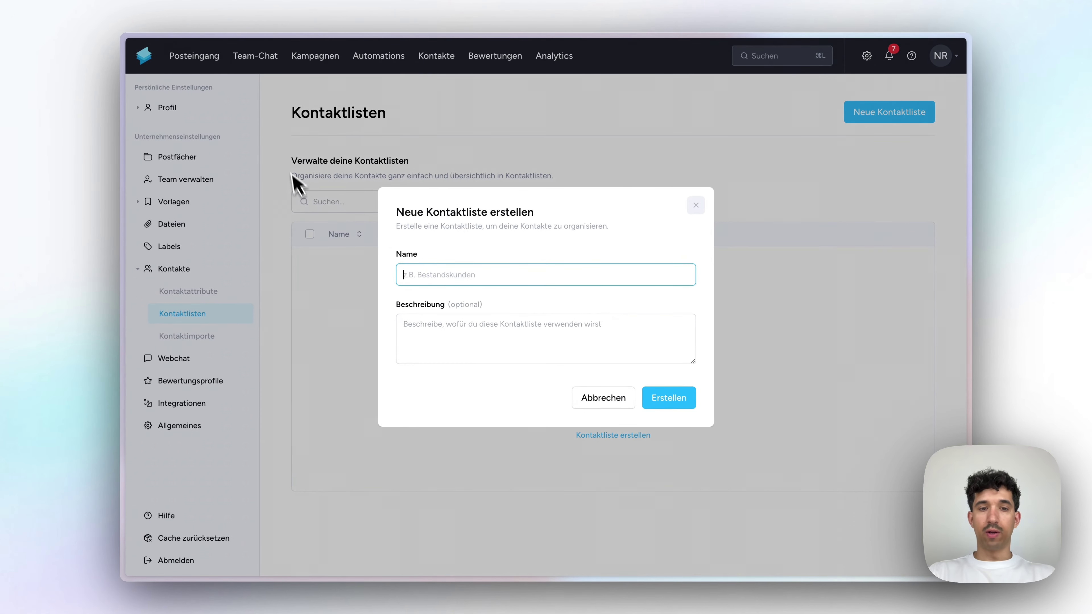
left_click(295, 181)
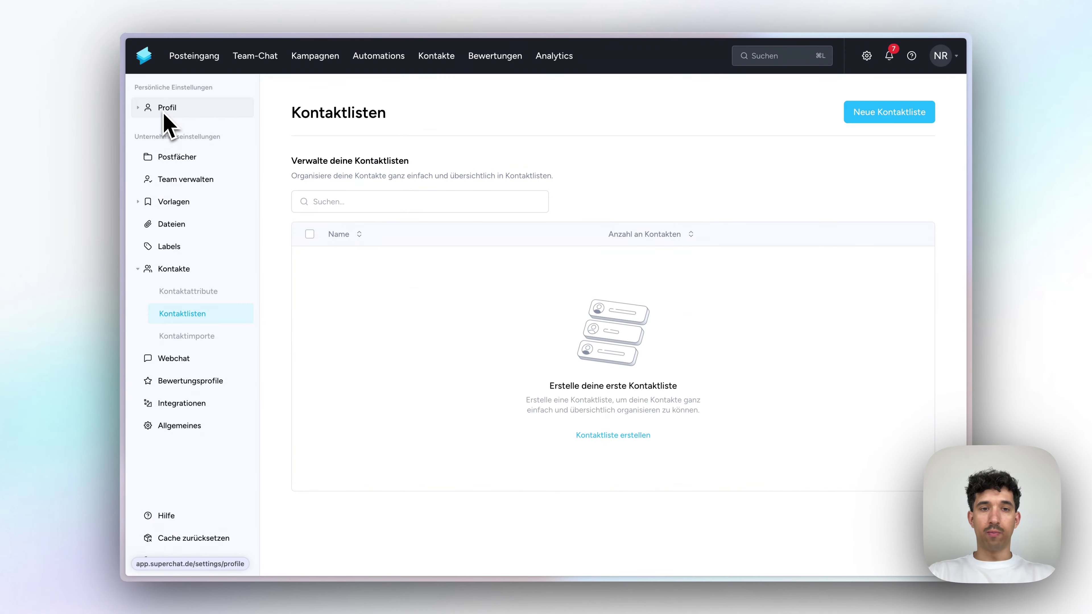
left_click(194, 56)
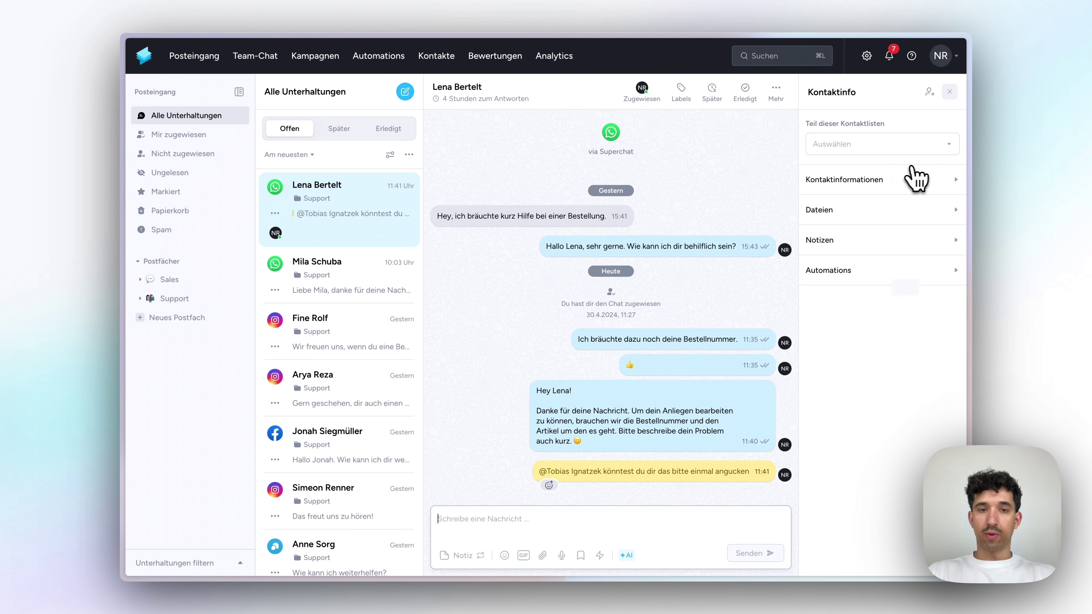
Review the contact's Kontaktinformationen and display the Dateien stored for the contact
left_click(902, 176)
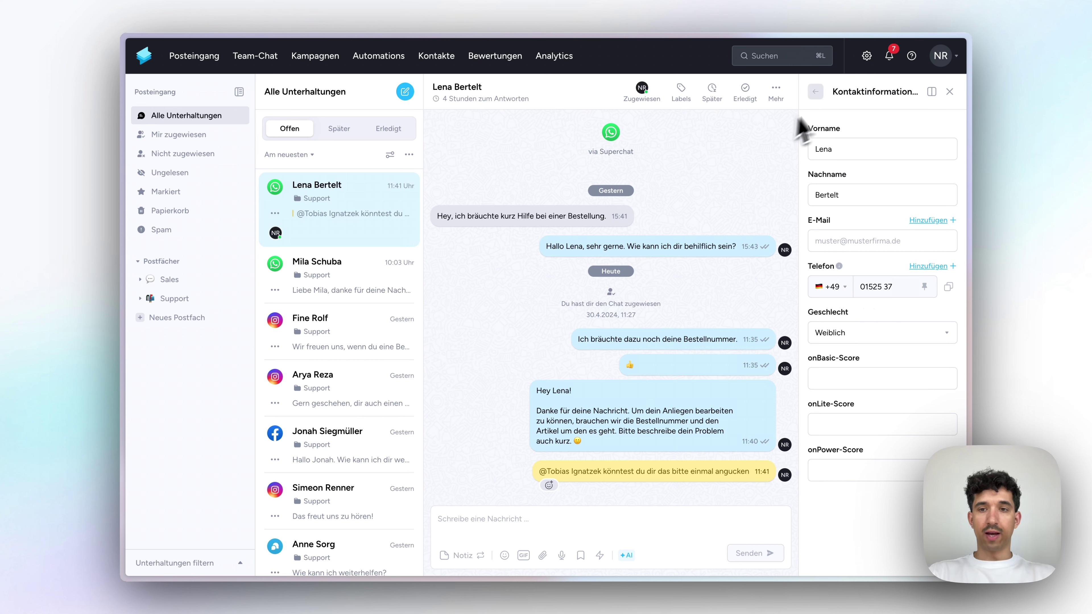
left_click(815, 93)
left_click(842, 210)
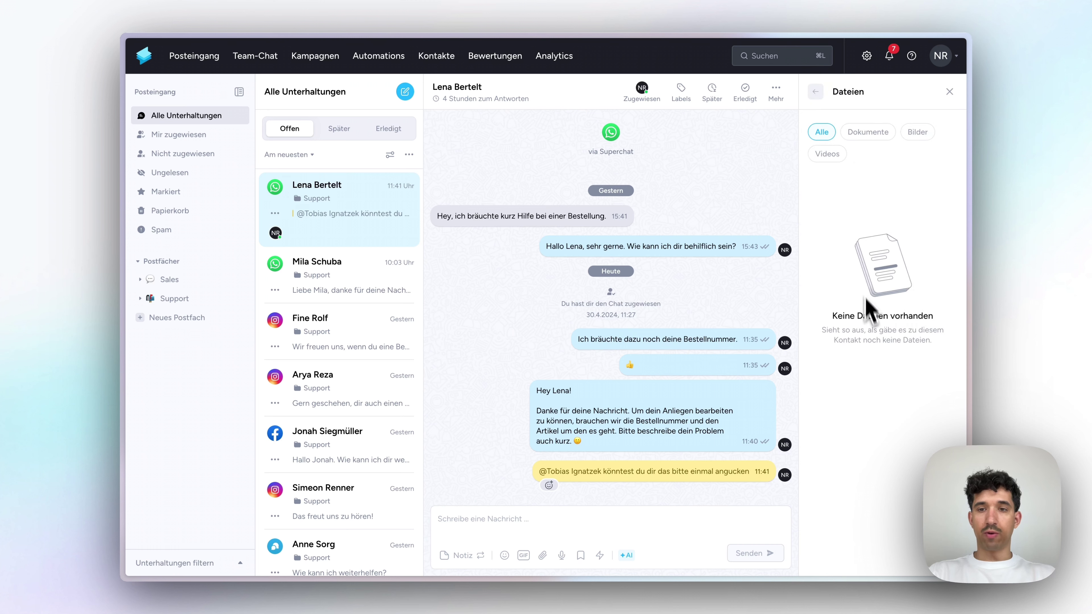
Display the Notizen saved for the contact and return to the Kontaktinfo overview
left_click(816, 93)
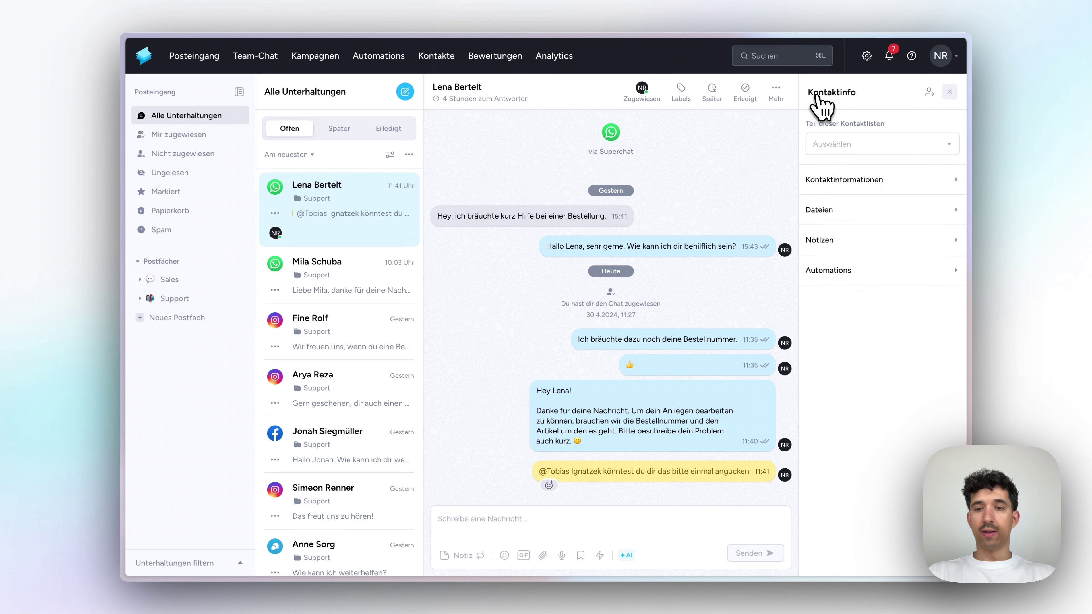
left_click(835, 240)
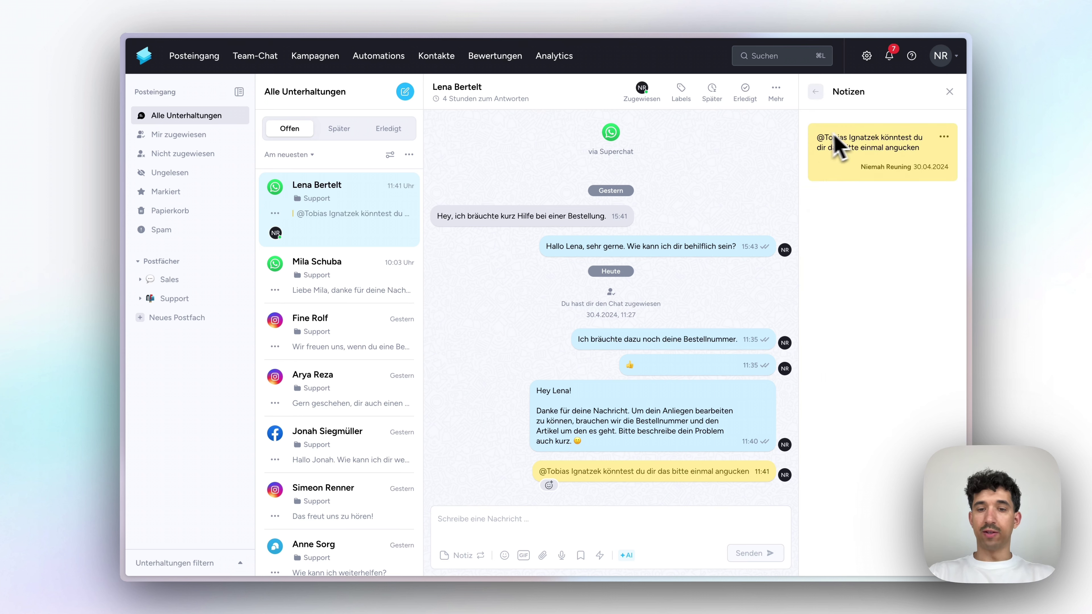
left_click(816, 93)
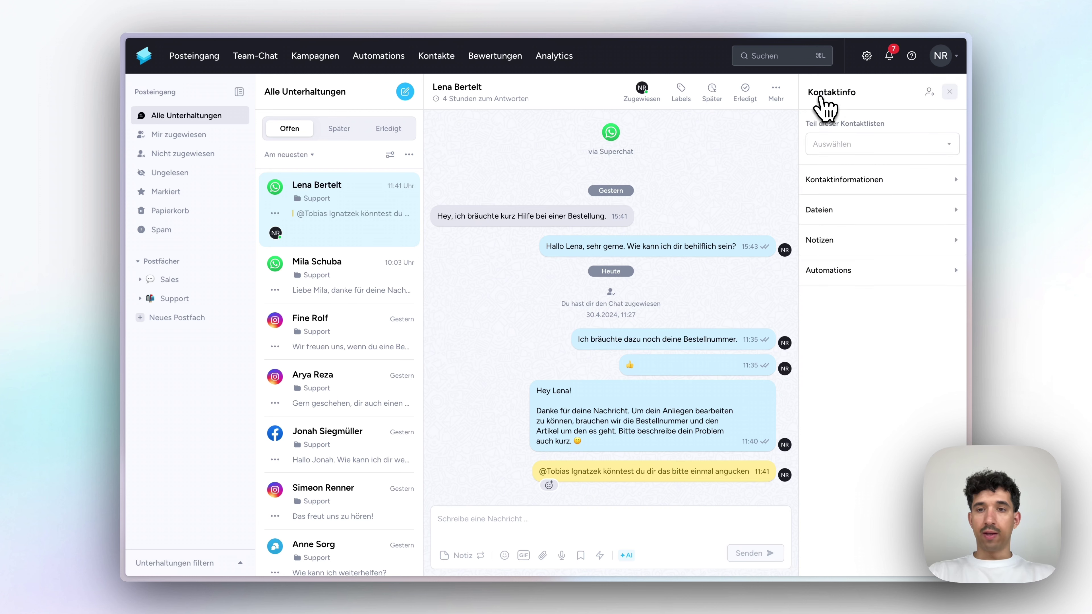
Hide the Kontaktinfo details beside the open conversation and show them again
left_click(950, 92)
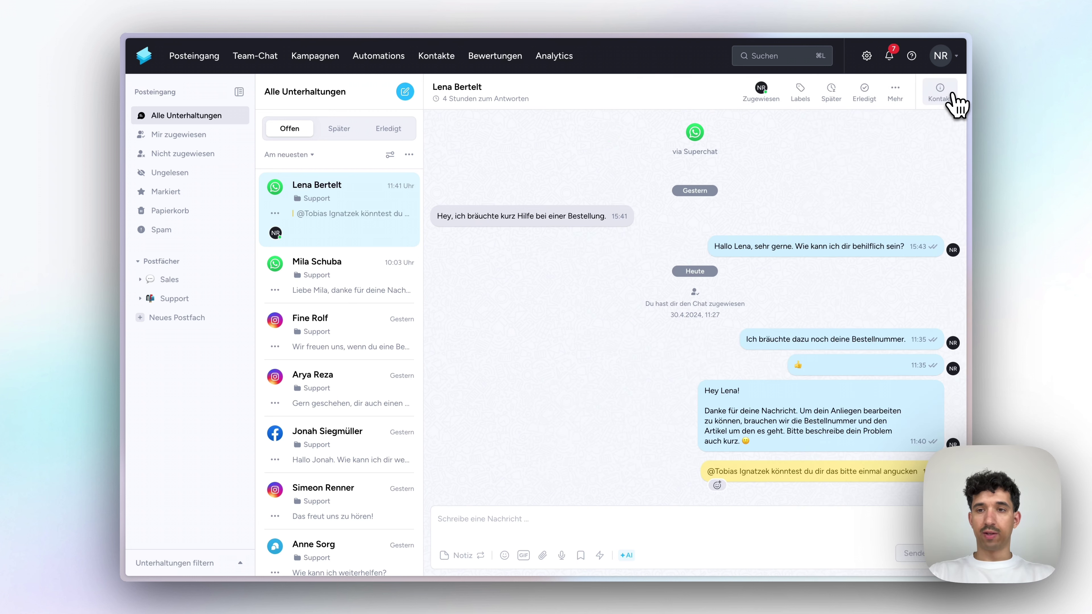
left_click(947, 100)
left_click(950, 92)
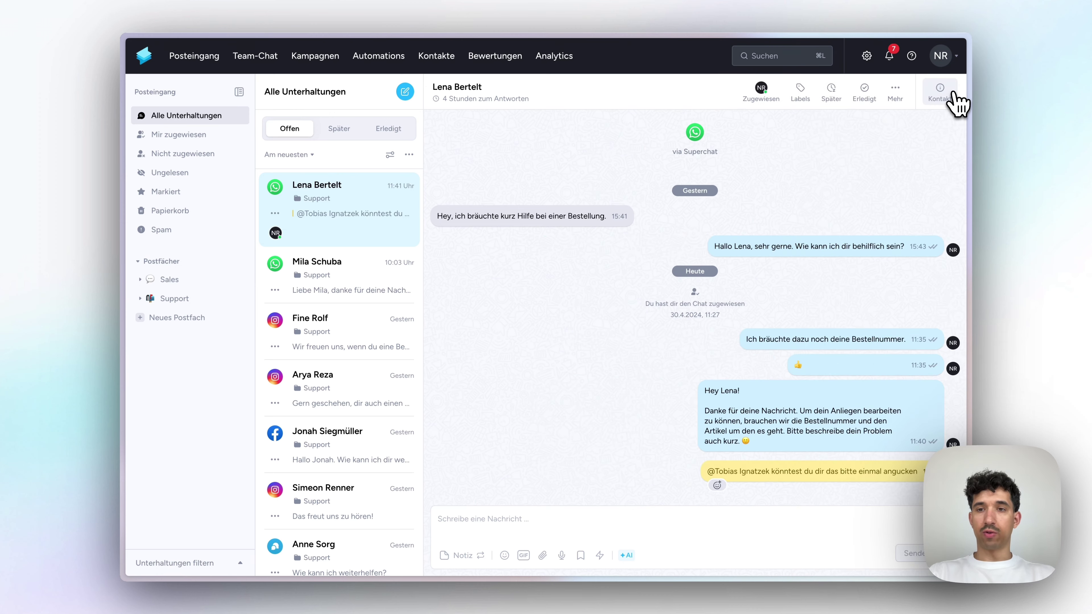
left_click(942, 95)
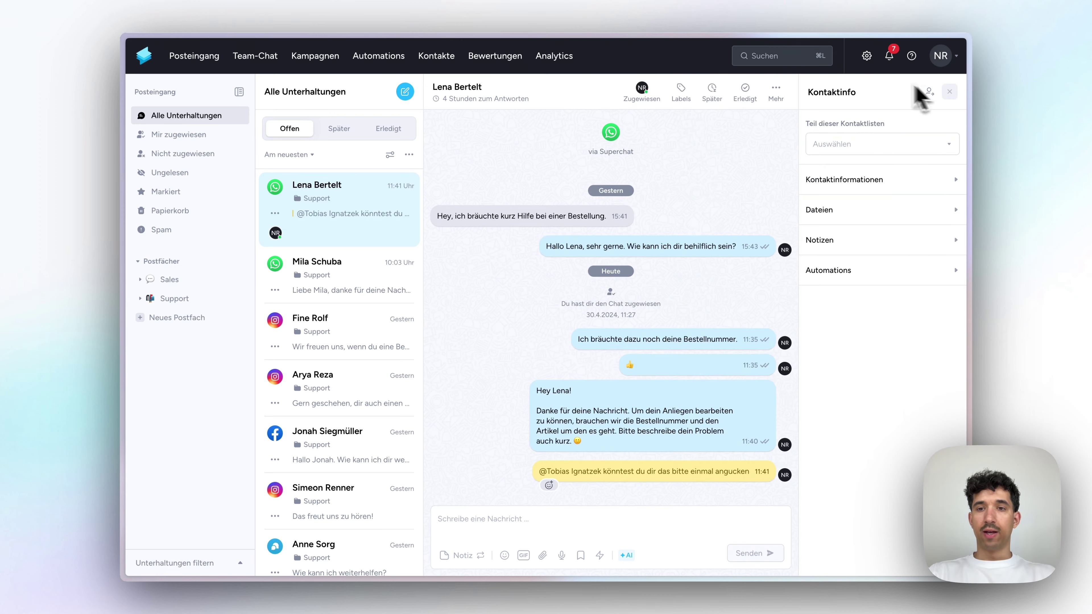